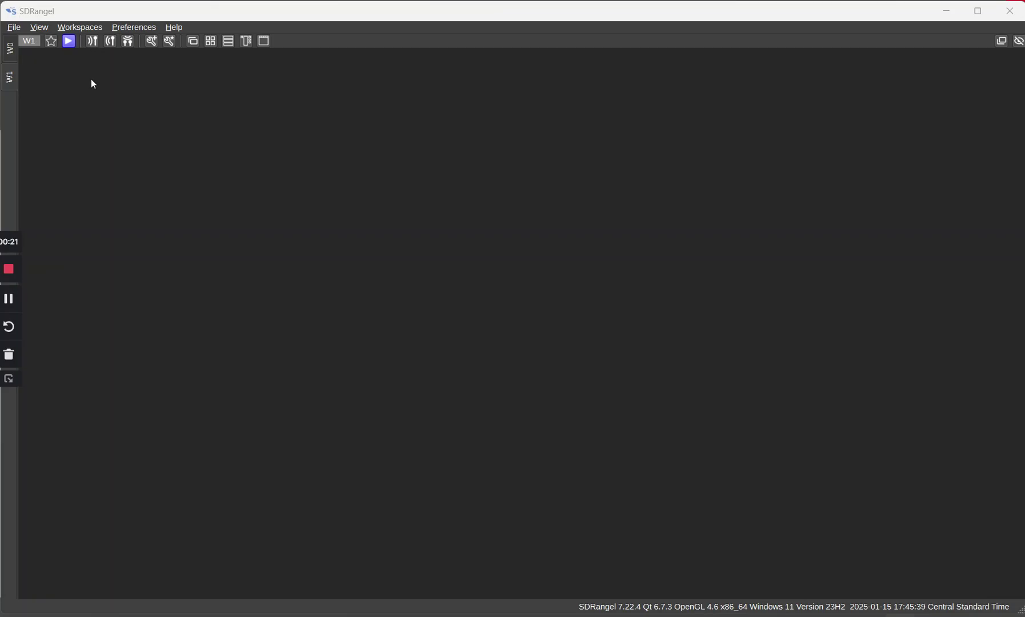
# - Add HackRF[0] as a receive device through the Add Rx device dialog
pyautogui.click(91, 41)
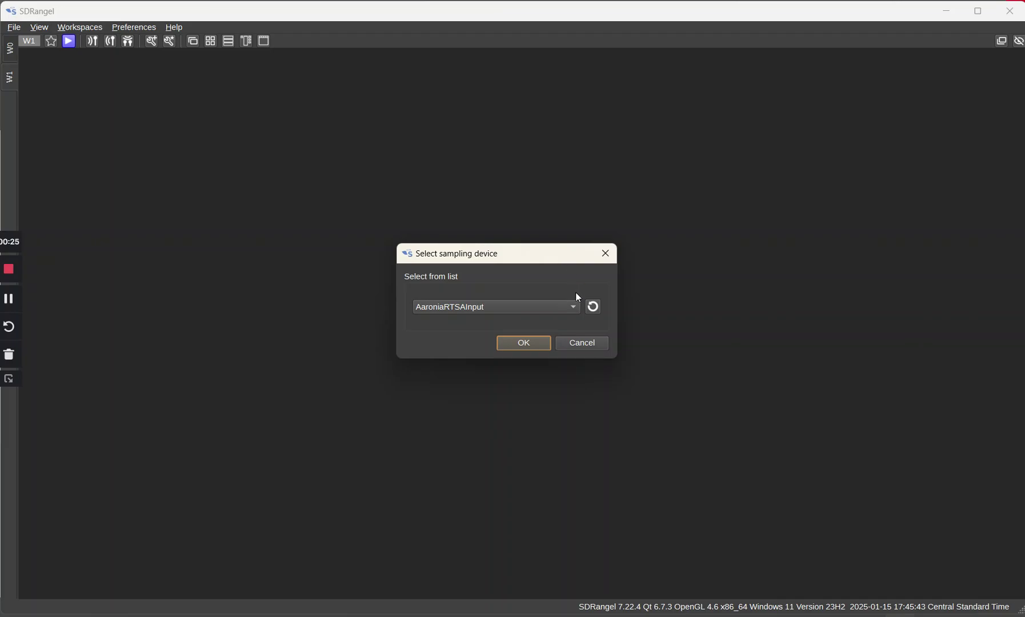
pyautogui.click(574, 309)
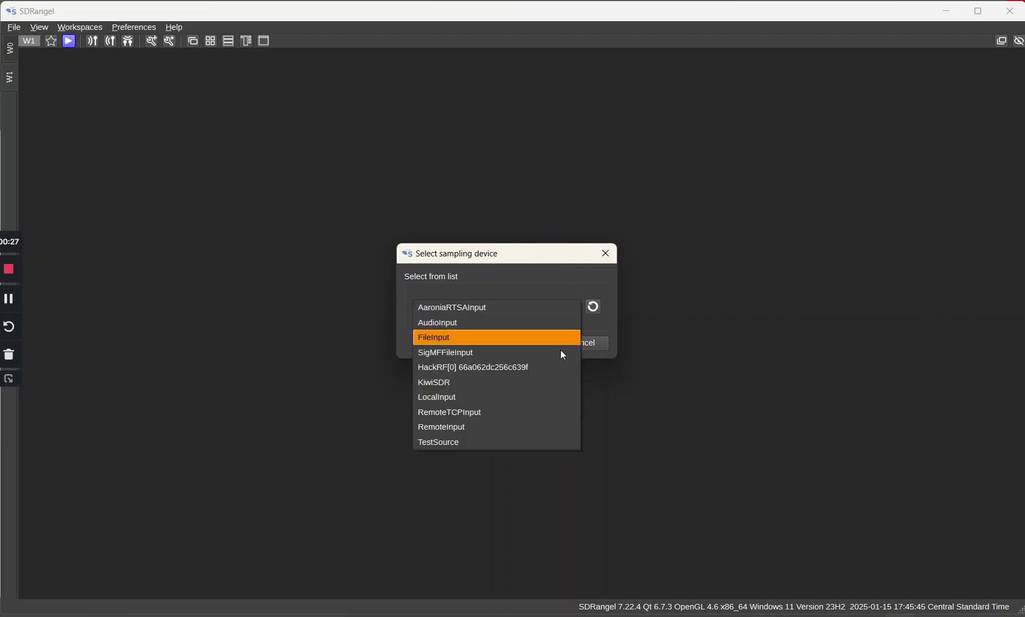
pyautogui.click(560, 373)
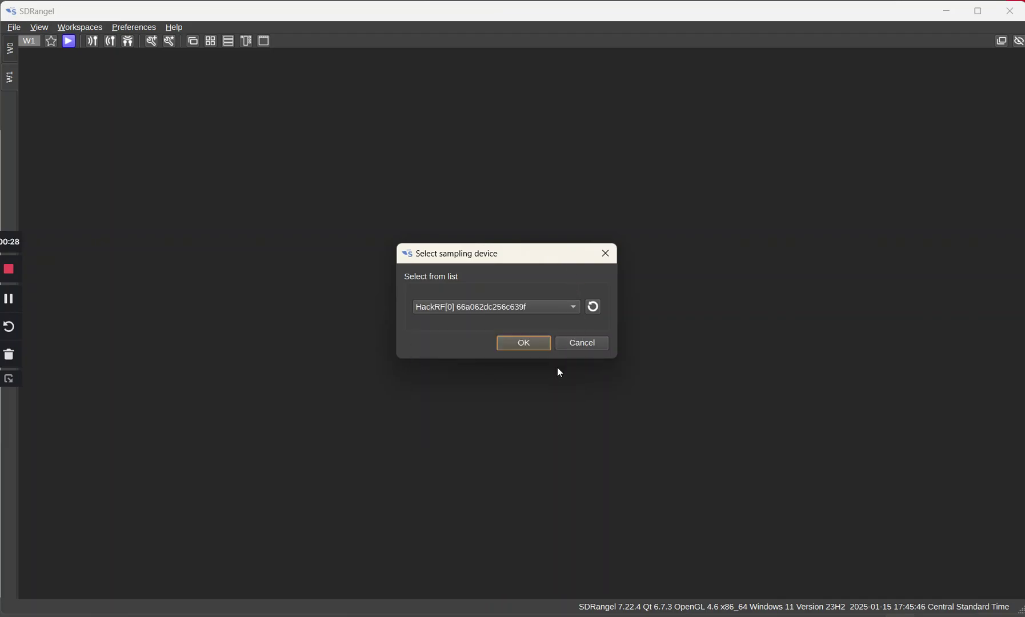
pyautogui.click(537, 343)
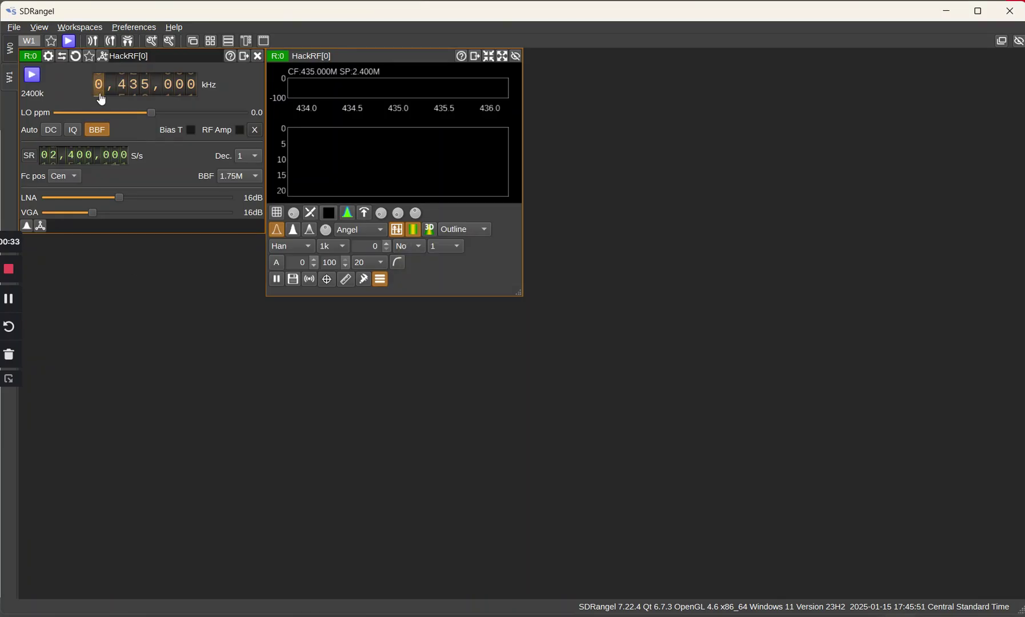
# - Tune the HackRF centre frequency to 1,090,000 kHz
pyautogui.scroll(1, 102, 100)
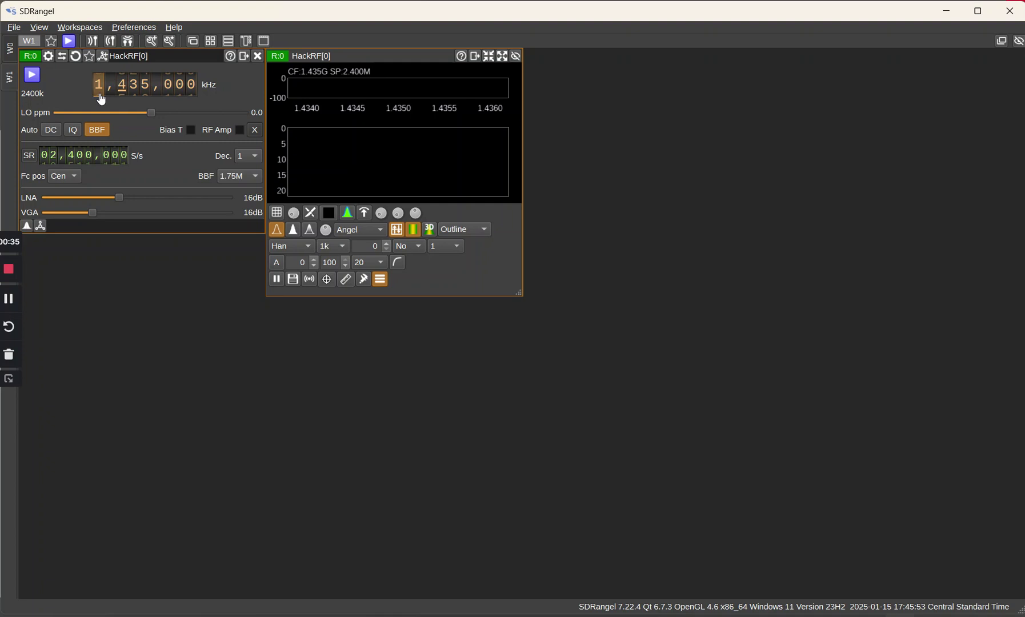
pyautogui.press('Down')
pyautogui.press('Up')
pyautogui.press('Up')
pyautogui.press('Up')
pyautogui.press('Up')
pyautogui.press('Up')
pyautogui.press('Down')
pyautogui.press('Down')
pyautogui.press('Down')
pyautogui.press('Down')
pyautogui.press('Down')
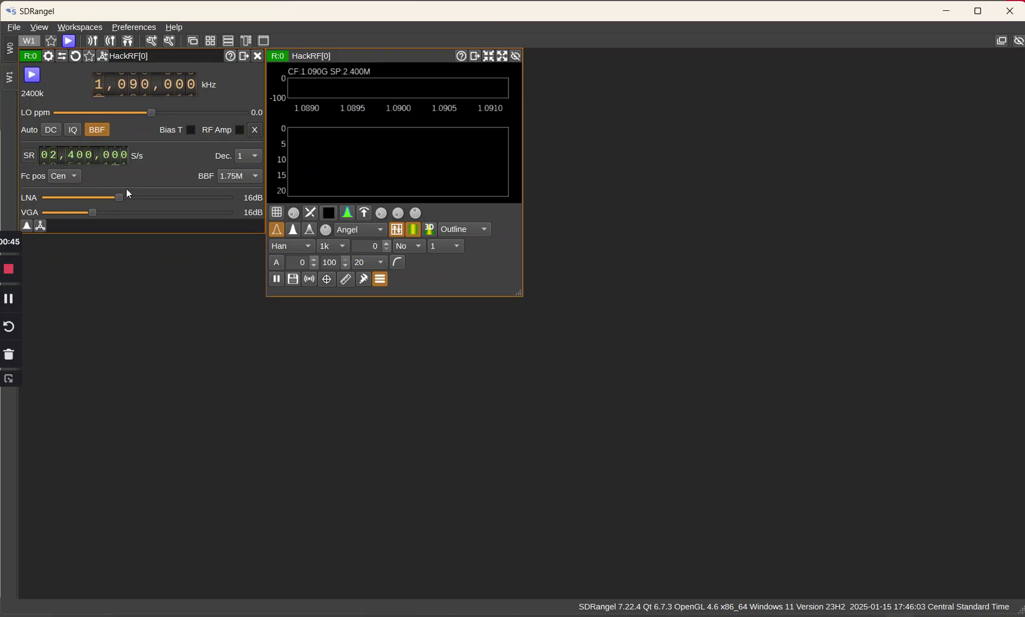
# - Raise the LNA gain to 24 dB and widen the spectrum window
pyautogui.moveTo(120, 197); pyautogui.dragTo(139, 215)
pyautogui.scroll(1, 56, 164)
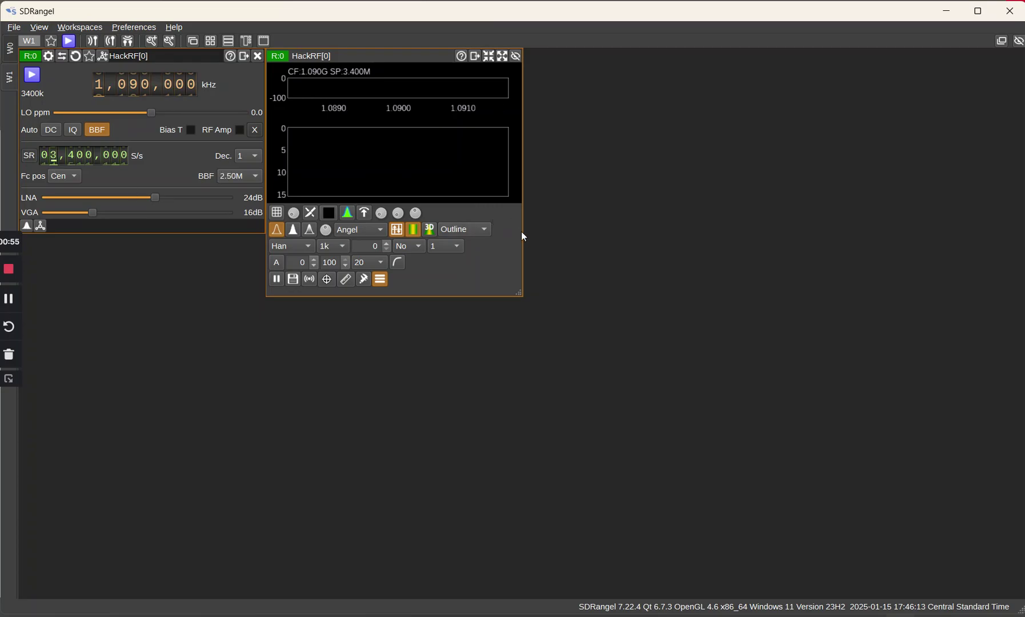
pyautogui.moveTo(523, 232); pyautogui.dragTo(745, 250)
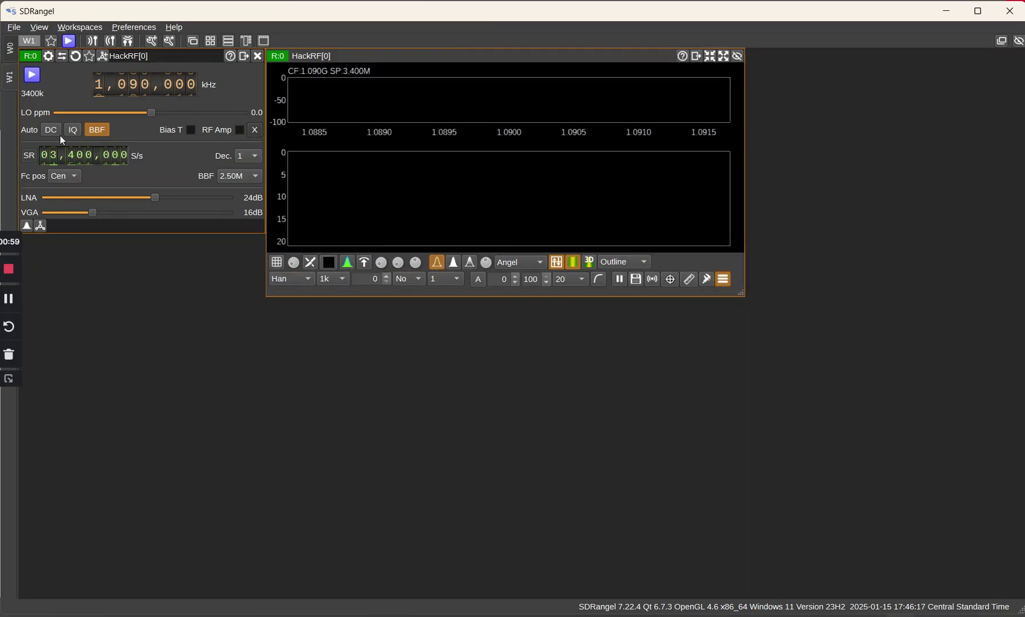
# - Start streaming from the HackRF with DC correction on, and make the spectrum window taller
pyautogui.click(33, 76)
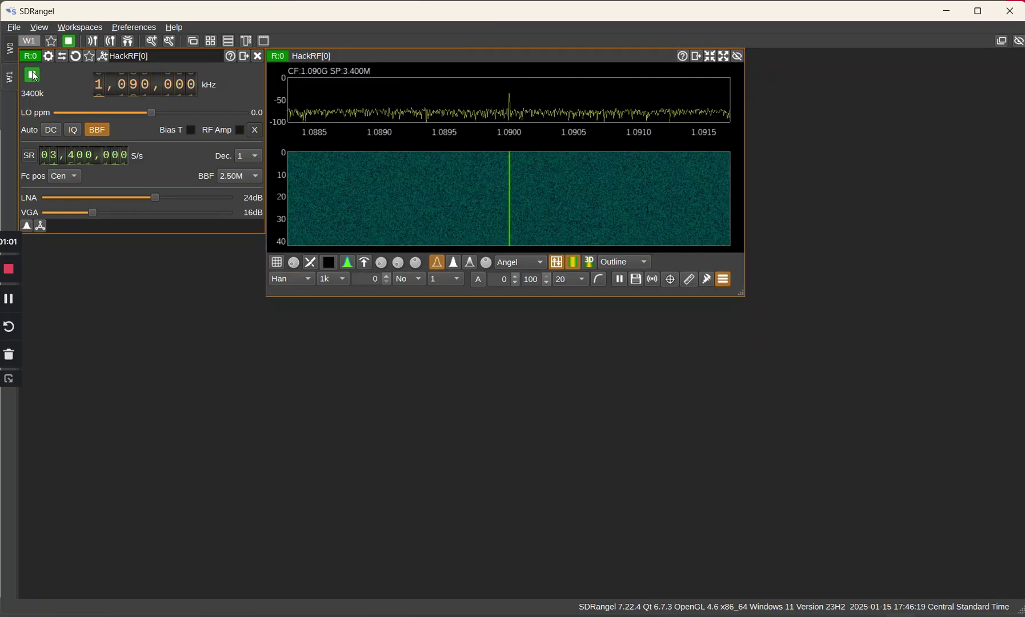
pyautogui.click(52, 131)
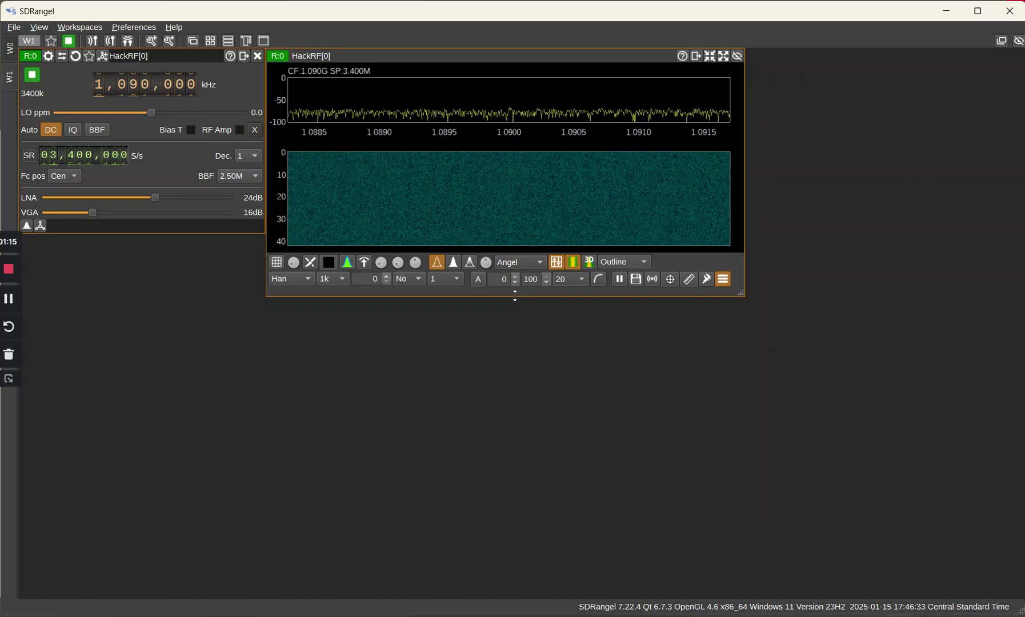
pyautogui.moveTo(514, 296); pyautogui.dragTo(504, 385)
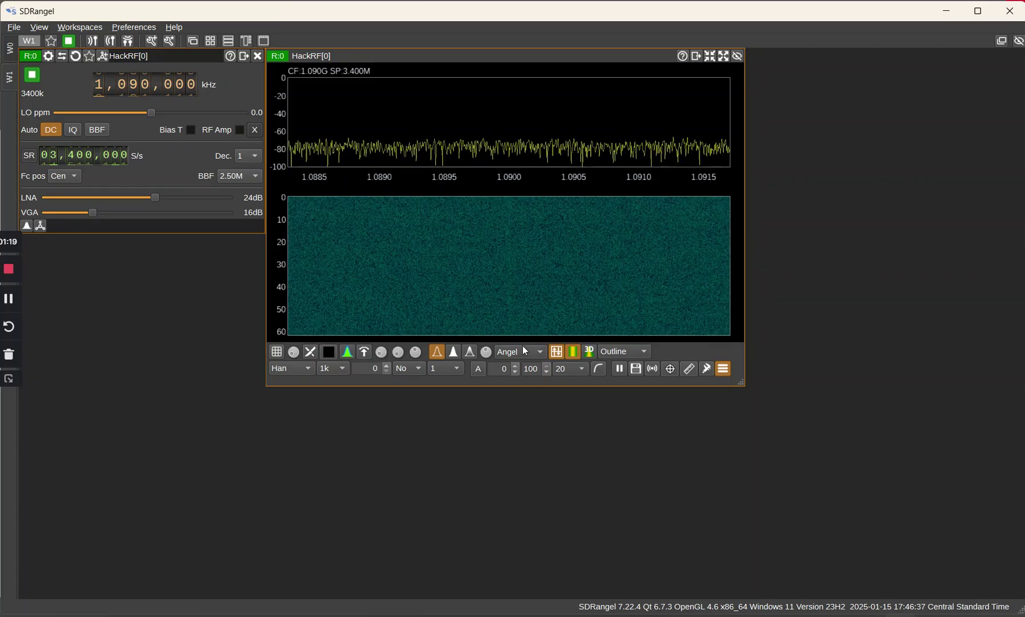
# - Show the waterfall as a 3D spectrogram with a filled yellow-green spectrum trace
pyautogui.click(590, 352)
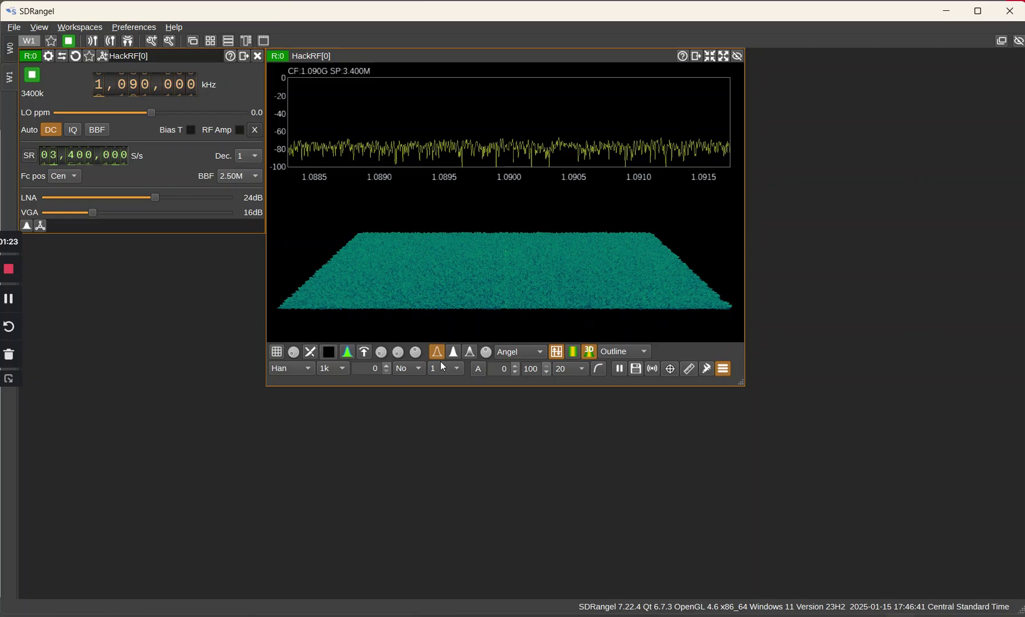
pyautogui.click(470, 352)
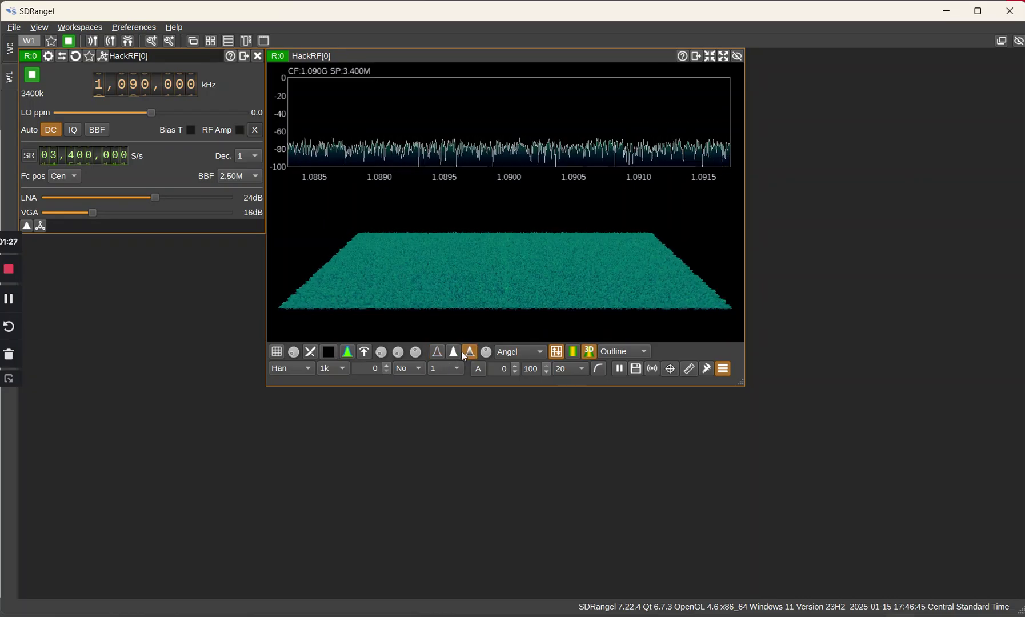
pyautogui.click(454, 353)
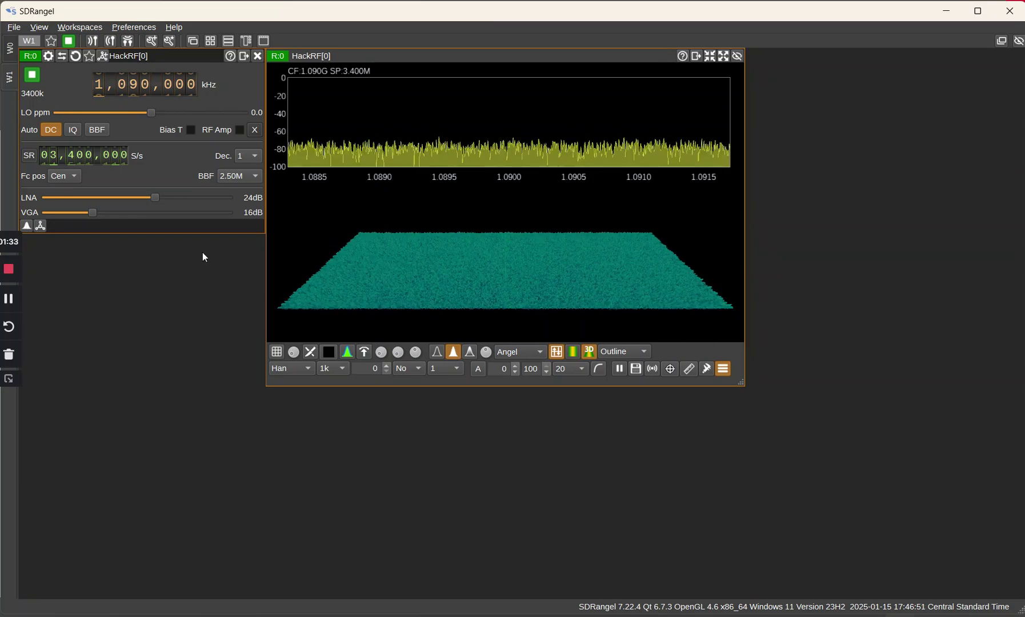
# - In Add Channels, moved clear of the spectrogram, choose ADS-B Demodulator as the channel
pyautogui.click(102, 55)
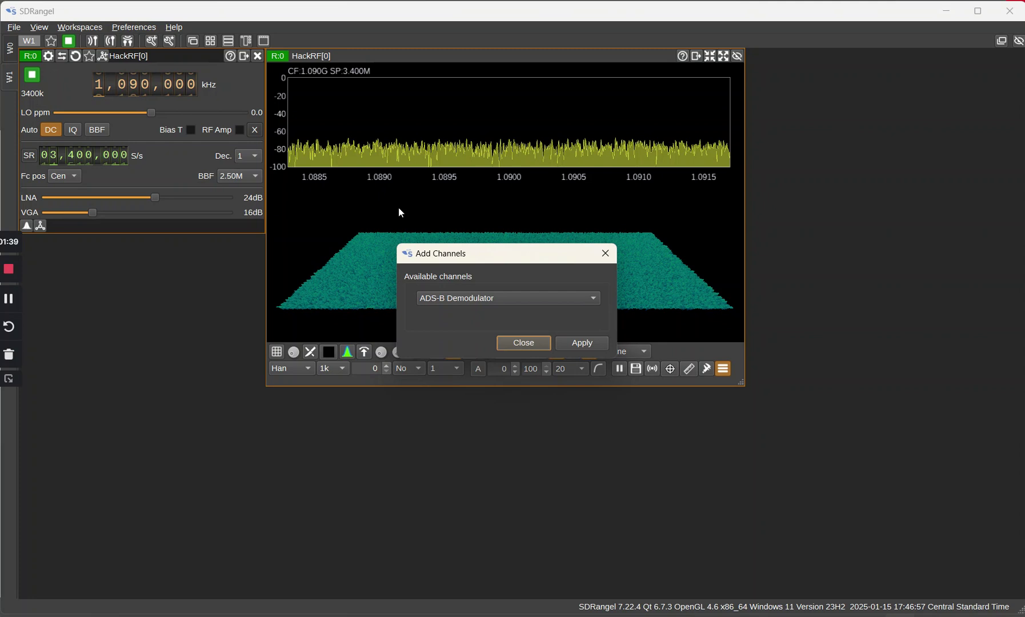
pyautogui.moveTo(488, 257); pyautogui.dragTo(481, 54)
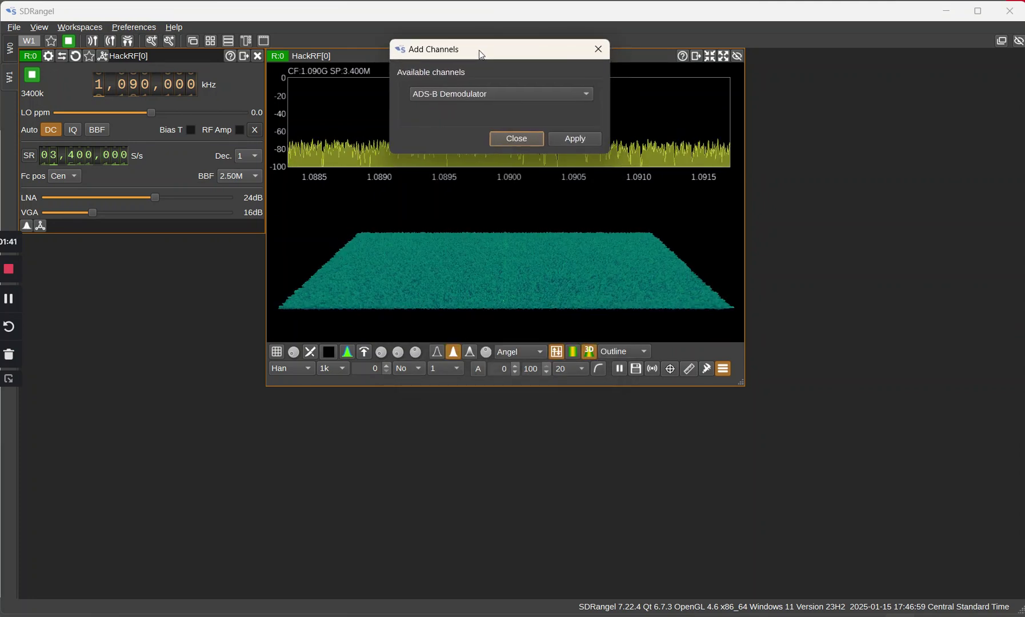
pyautogui.click(589, 96)
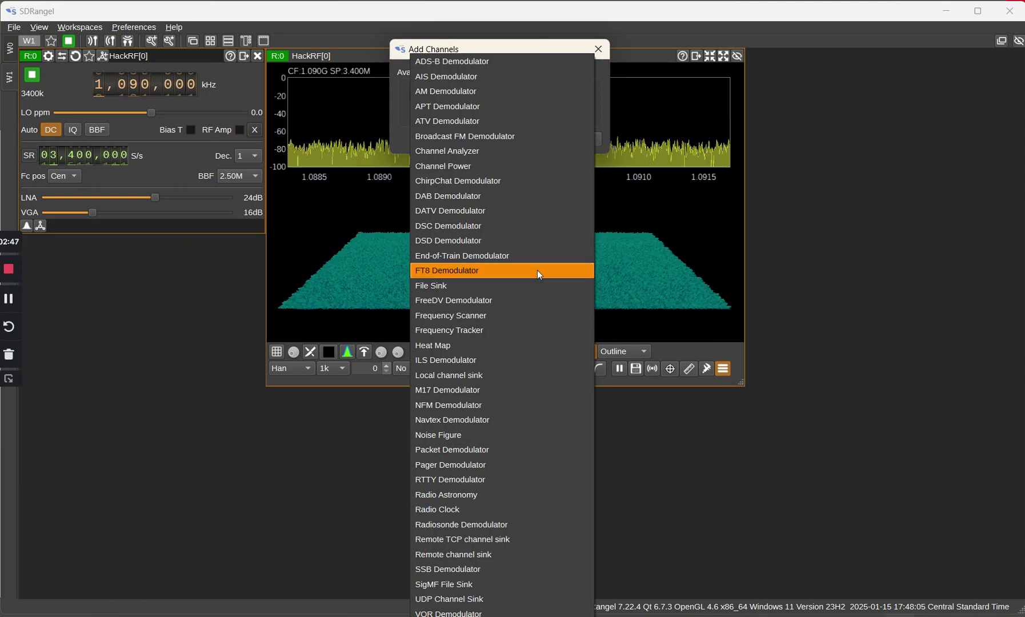
pyautogui.click(519, 65)
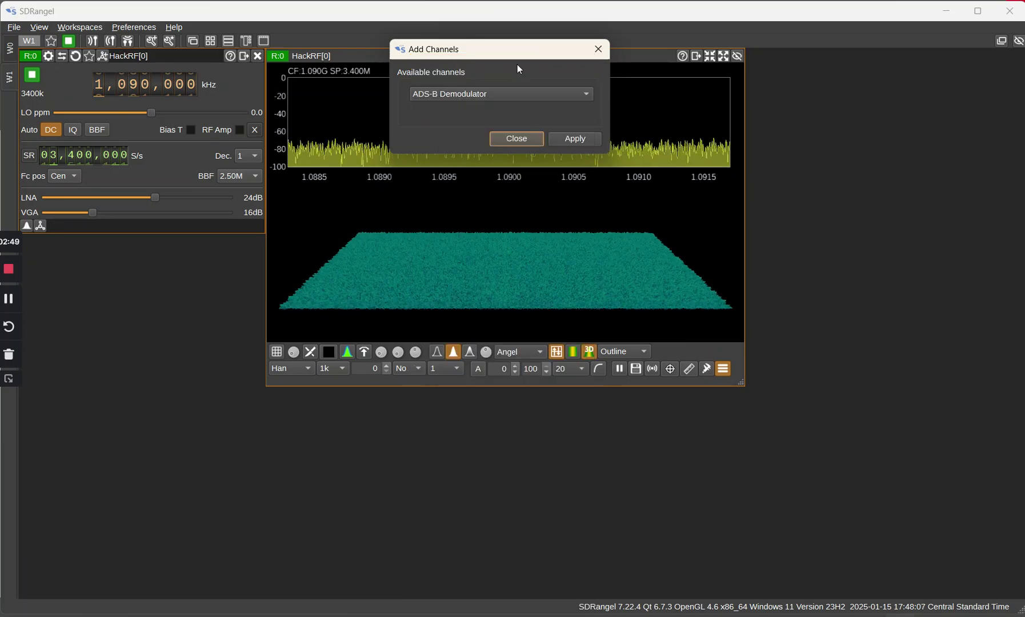
# - Apply the ADS-B Demodulator channel, close the dialog, and enlarge its window wider and taller
pyautogui.click(593, 139)
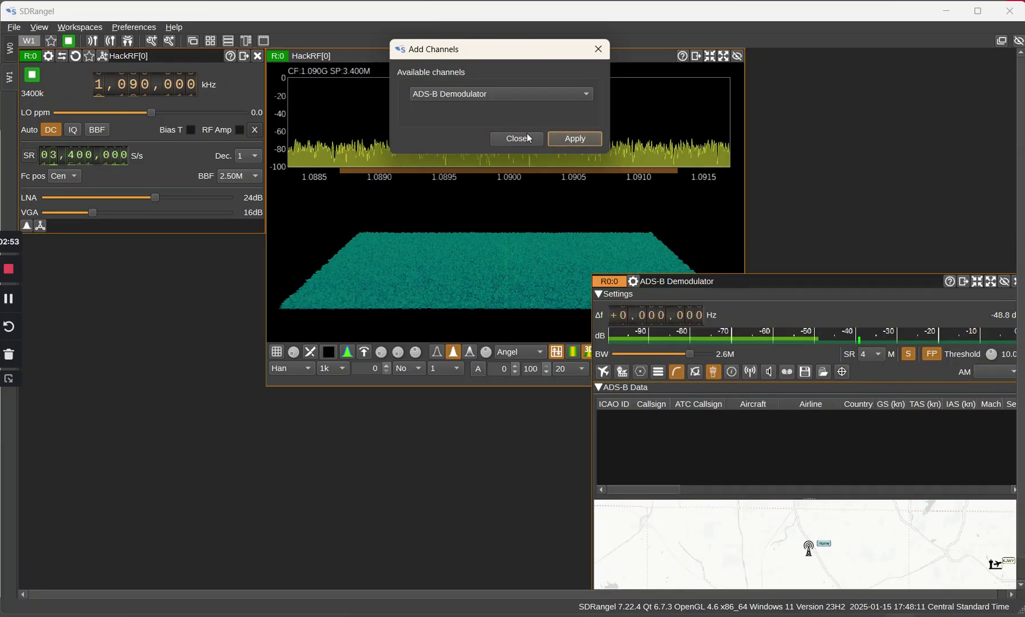
pyautogui.click(530, 137)
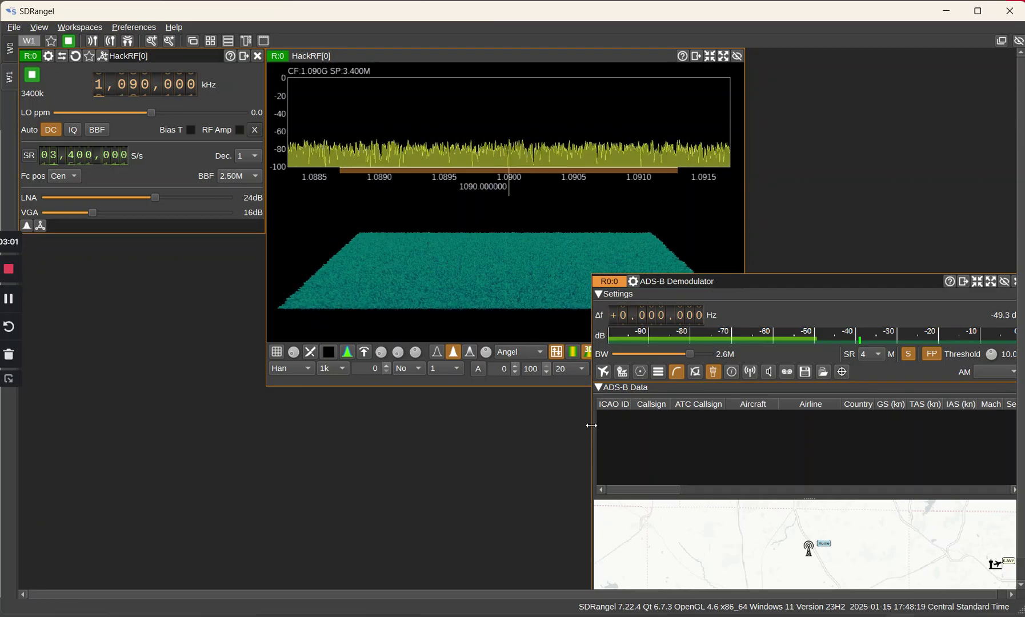
pyautogui.moveTo(591, 425); pyautogui.dragTo(46, 423)
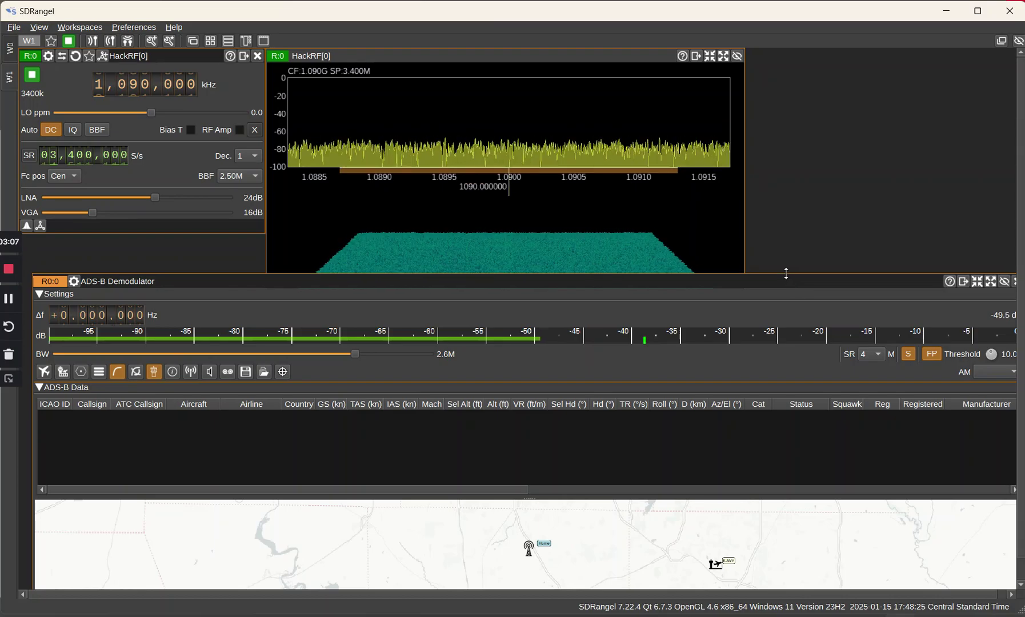
pyautogui.moveTo(786, 274); pyautogui.dragTo(790, 91)
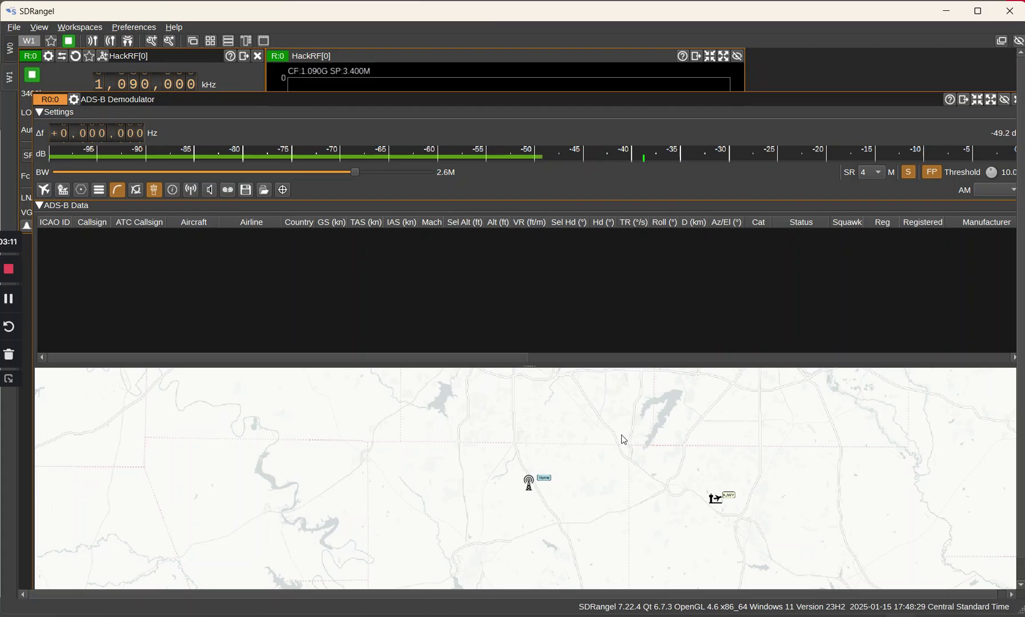
# - Pan the ADS-B map across the DFW airports, back south of Home, and move the window down
pyautogui.moveTo(514, 380); pyautogui.dragTo(546, 586)
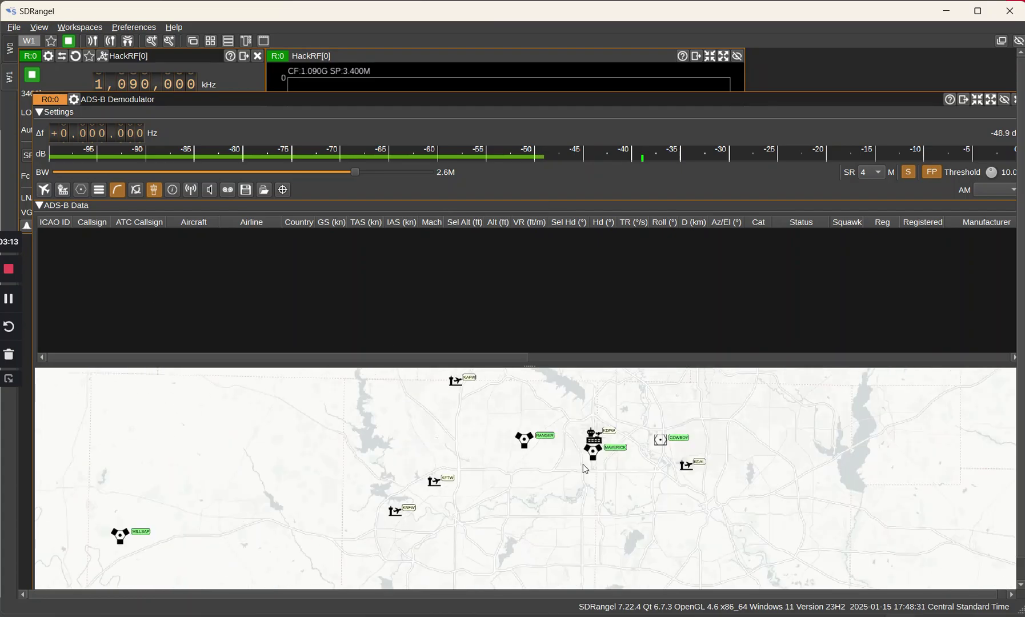
pyautogui.moveTo(585, 469); pyautogui.dragTo(483, 495)
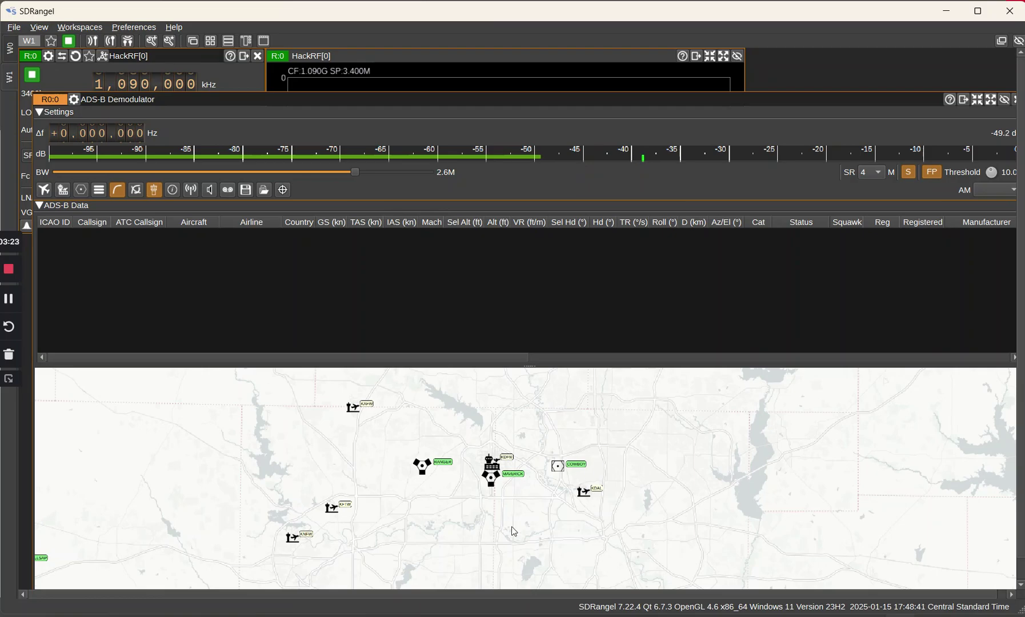
pyautogui.moveTo(512, 527); pyautogui.dragTo(540, 382)
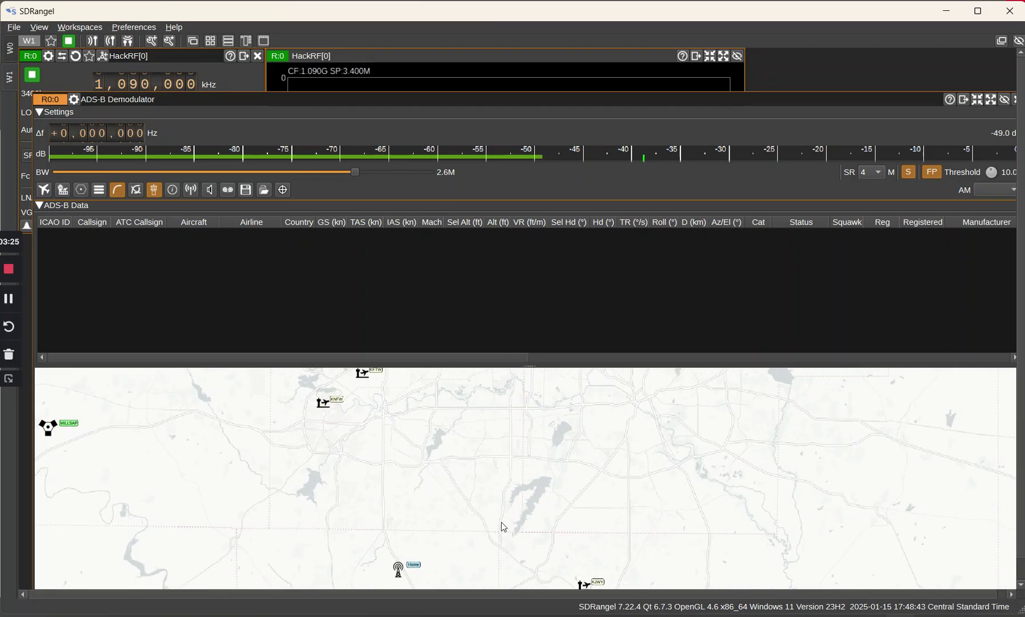
pyautogui.moveTo(503, 527); pyautogui.dragTo(540, 414)
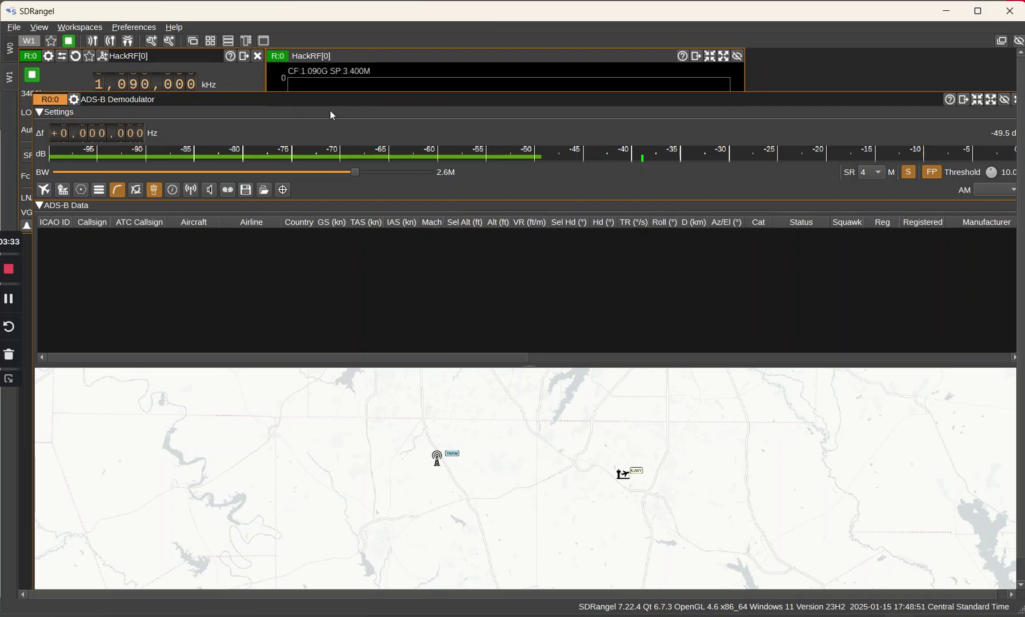
pyautogui.moveTo(338, 106); pyautogui.dragTo(340, 220)
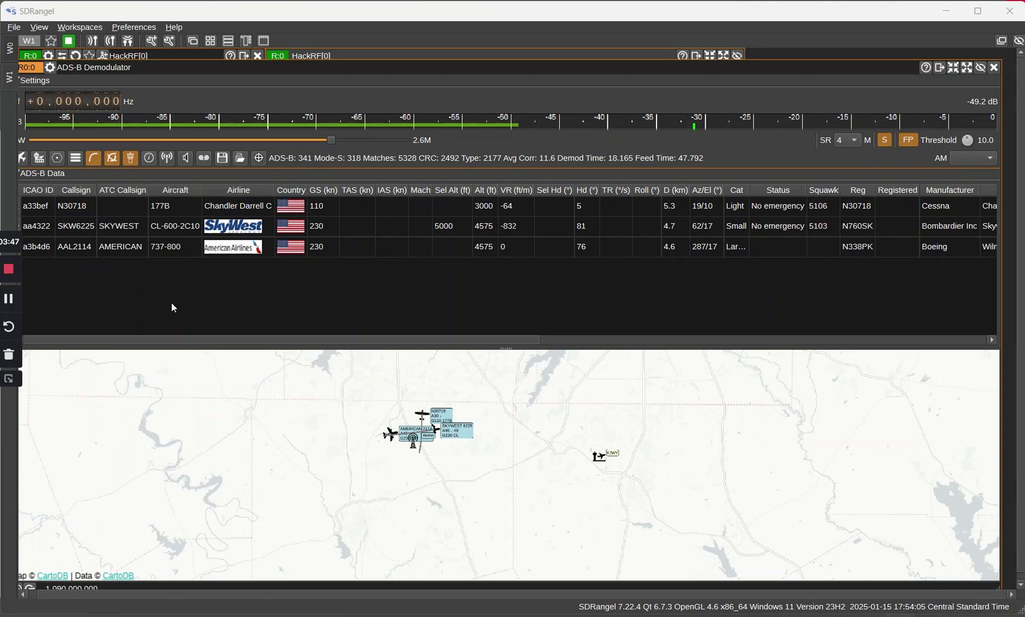
# - Widen the Cat column and narrow the IAS (kn) and Registered columns
pyautogui.doubleClick(751, 192)
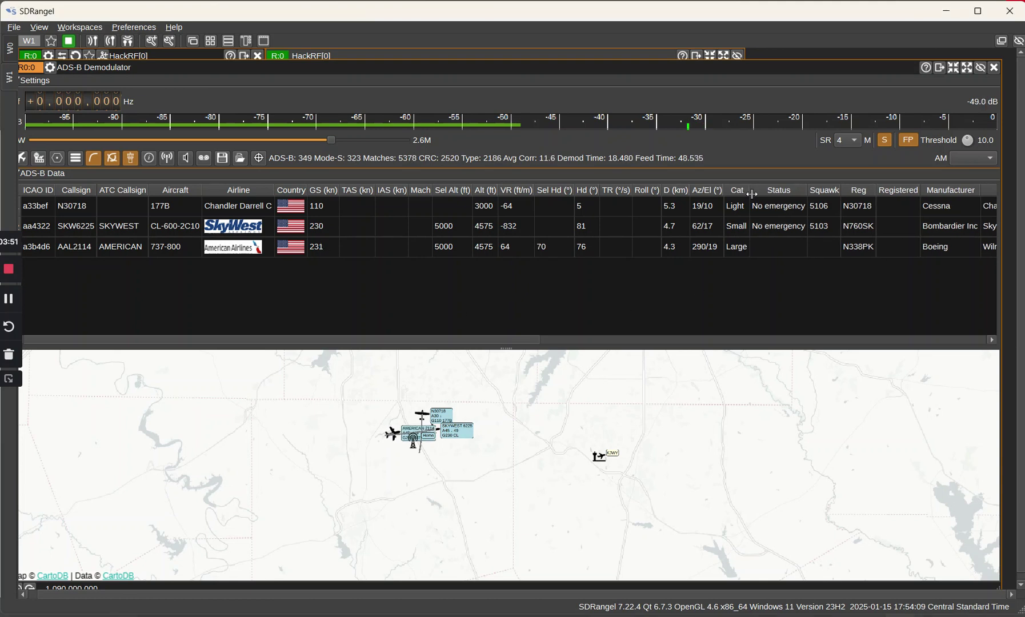
pyautogui.moveTo(752, 195); pyautogui.dragTo(761, 195)
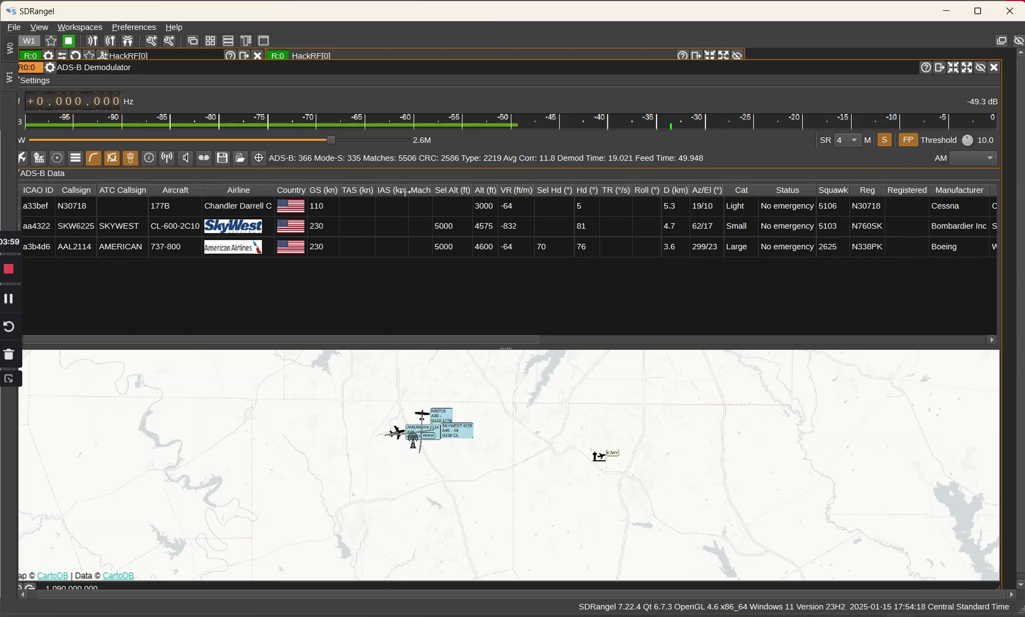
pyautogui.moveTo(406, 192); pyautogui.dragTo(391, 192)
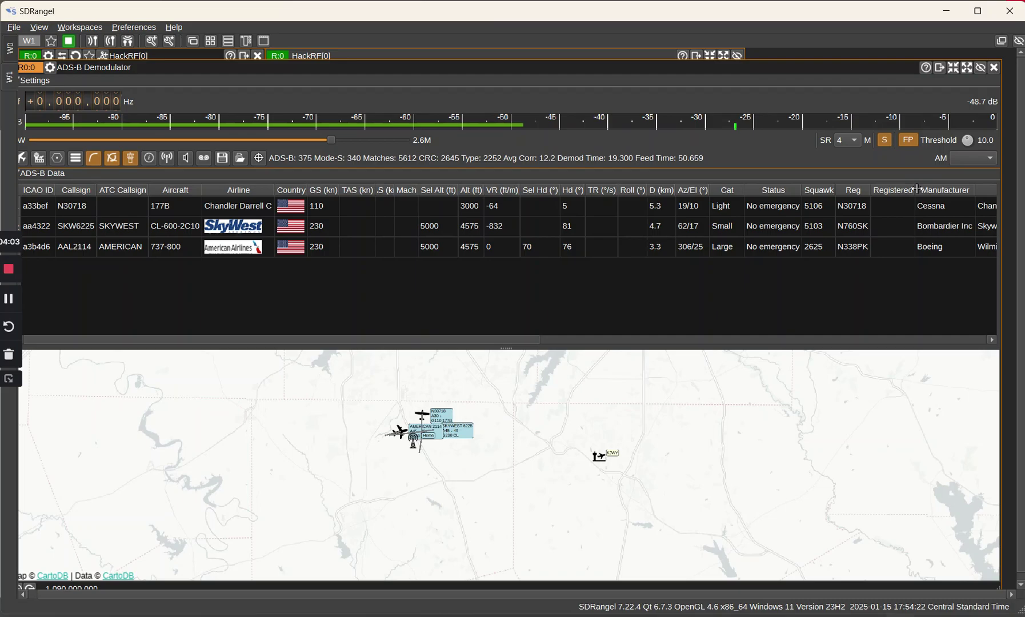
pyautogui.moveTo(917, 189)
pyautogui.mouseDown()
pyautogui.moveTo(876, 189)
pyautogui.moveTo(911, 195)
pyautogui.mouseUp()
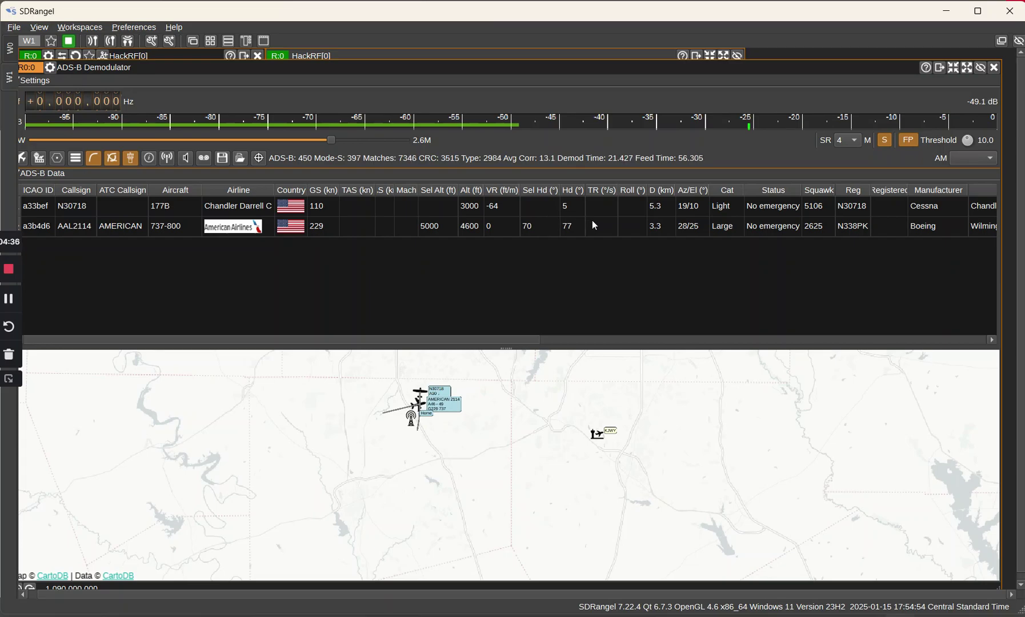
# - Select AAL2114 in the ADS-B Data table and pan the map to follow it near Home
pyautogui.click(725, 219)
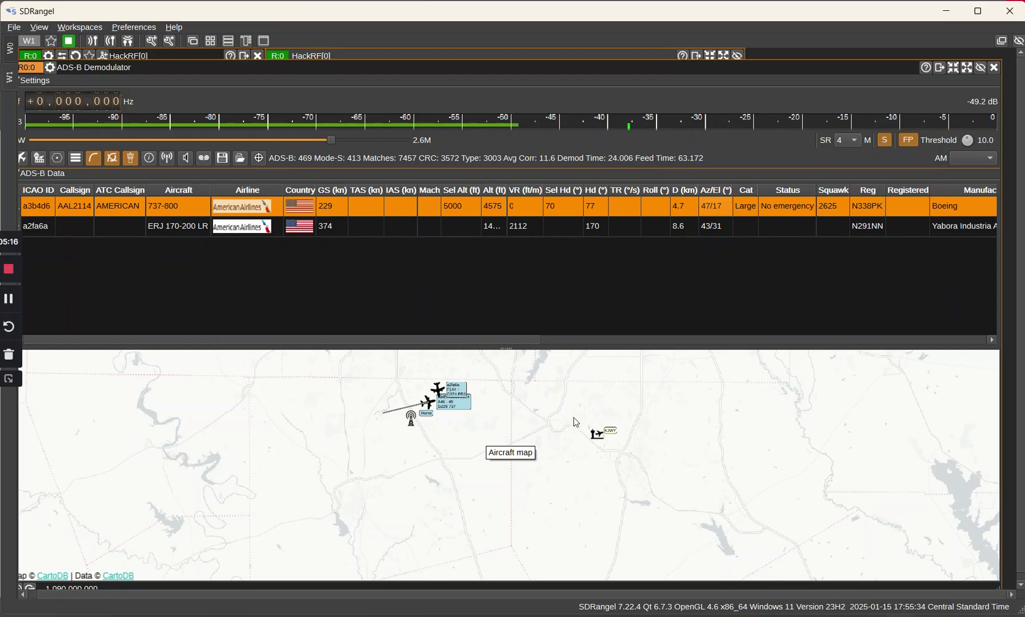
pyautogui.moveTo(572, 410)
pyautogui.mouseDown()
pyautogui.moveTo(527, 533)
pyautogui.moveTo(500, 568)
pyautogui.moveTo(569, 457)
pyautogui.mouseUp()
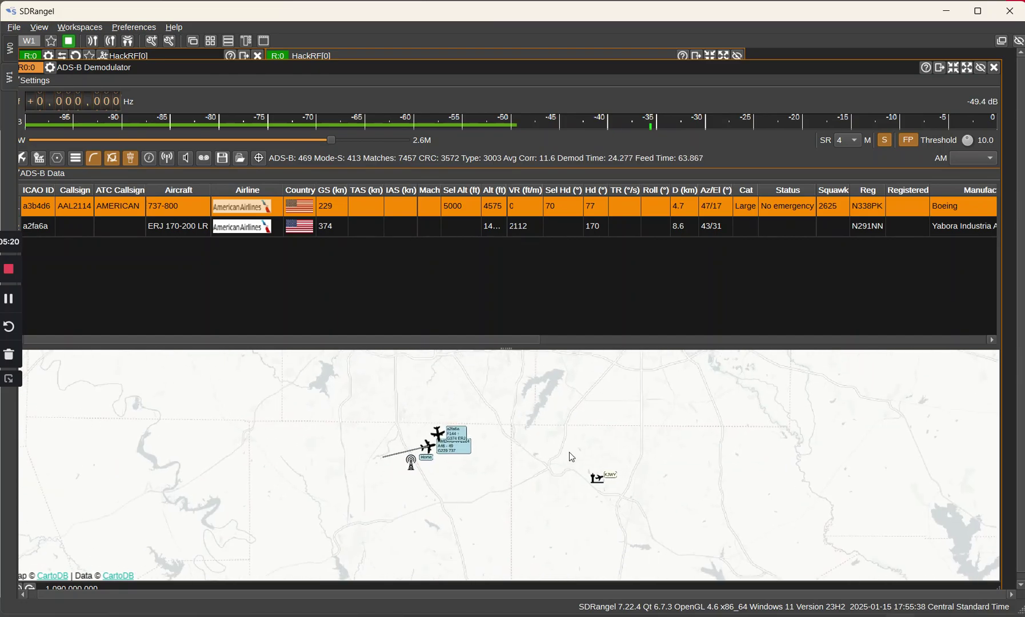